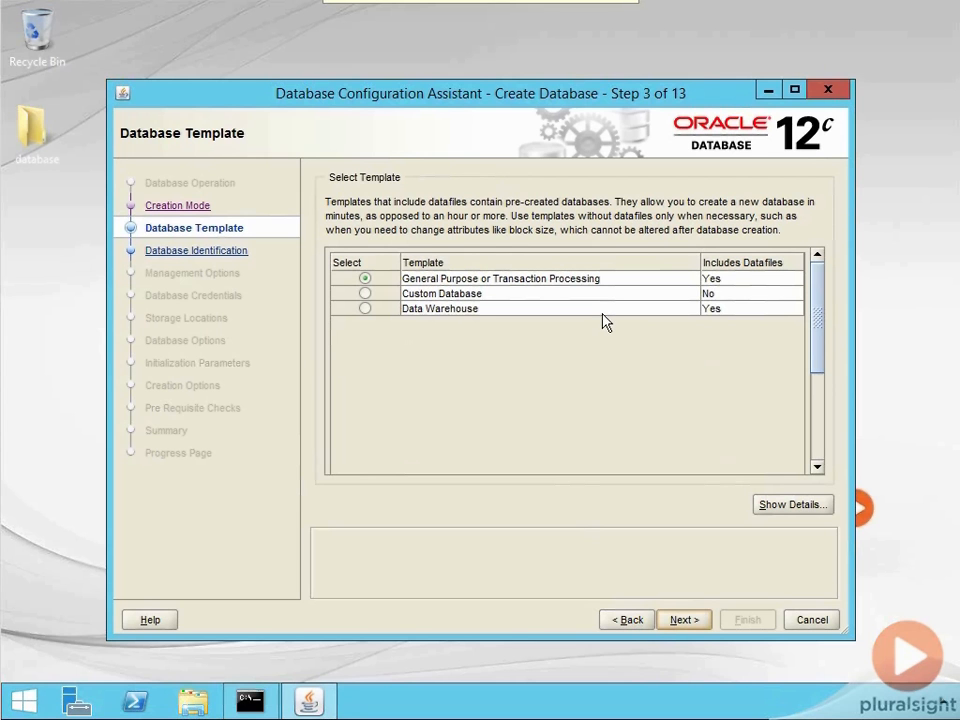
- Review the details of the General Purpose or Transaction Processing template and continue with it as the database template
click(771, 505)
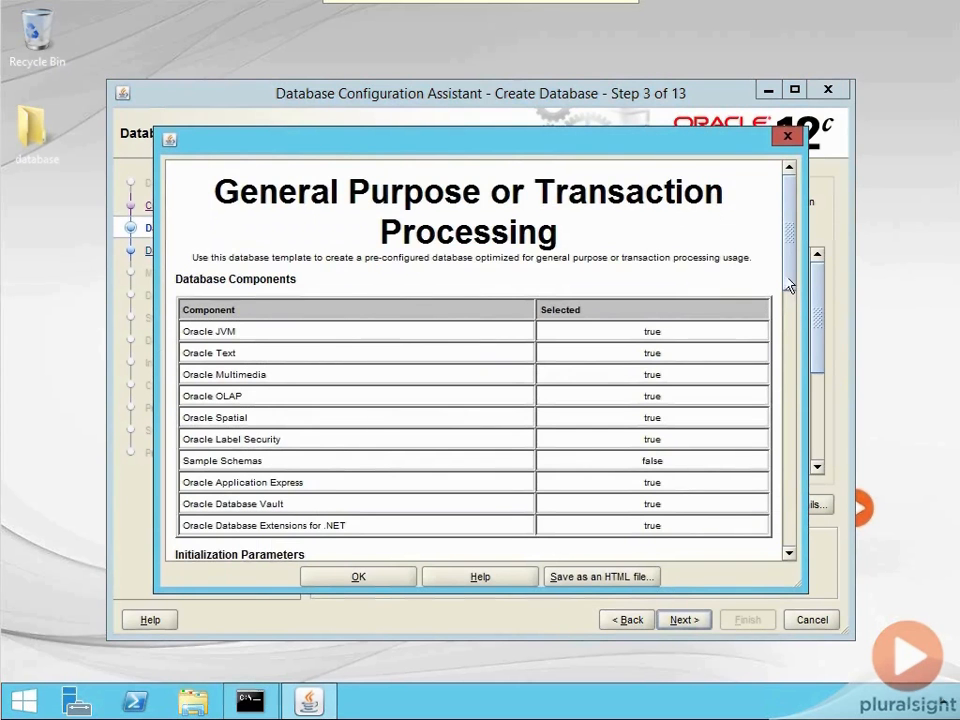
scroll(790, 270, down, 1)
drag(790, 278, 790, 493)
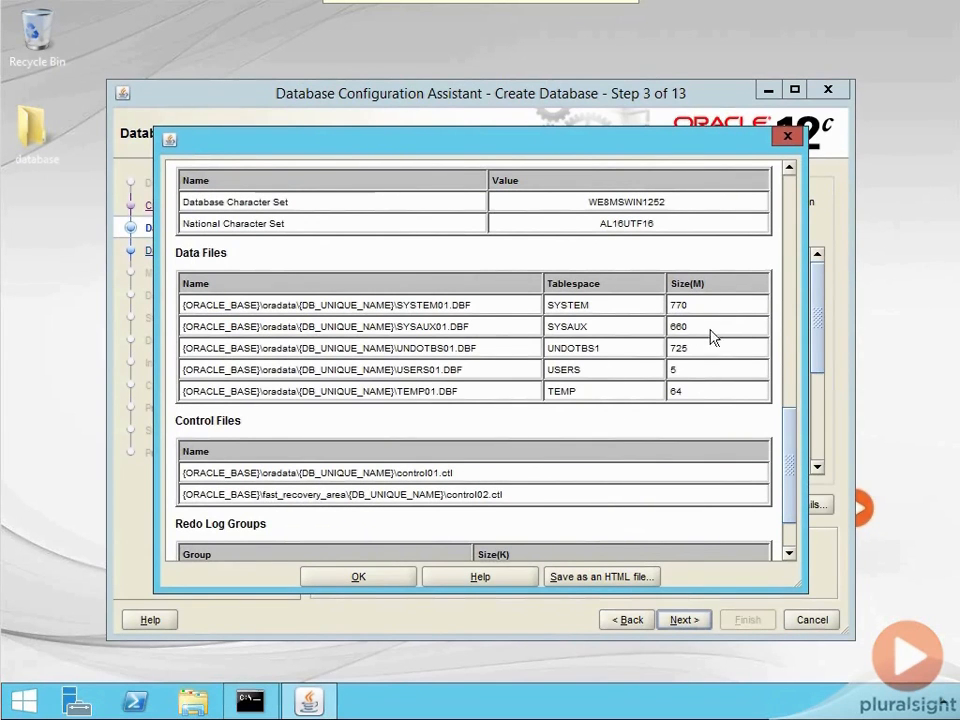
click(788, 138)
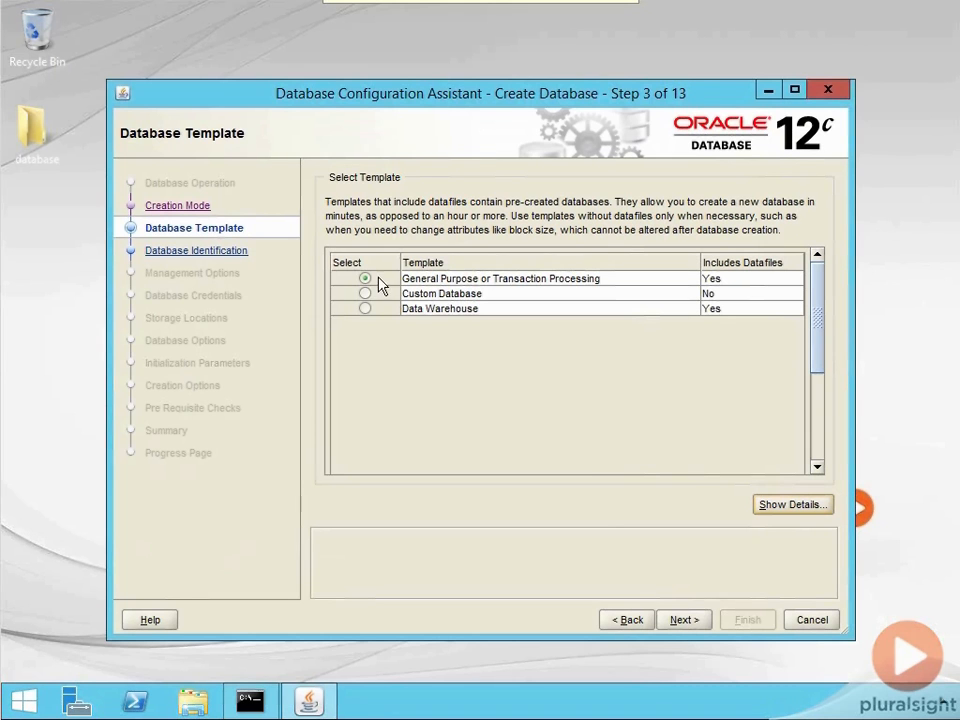
click(683, 620)
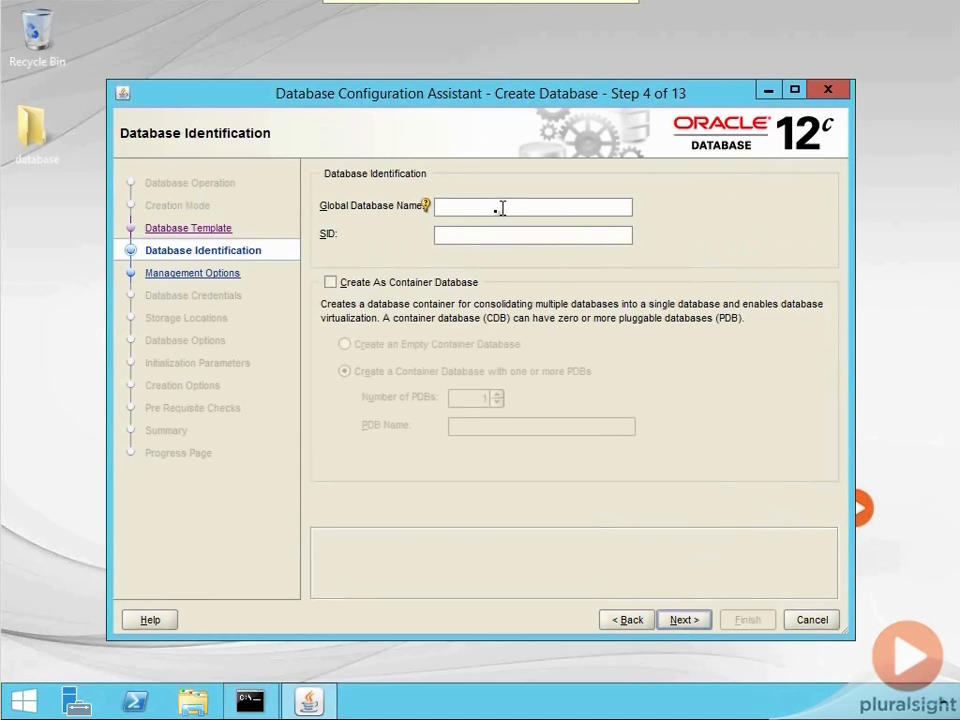
- Enable creation as a container database and set the global database name and SID to condb
click(333, 284)
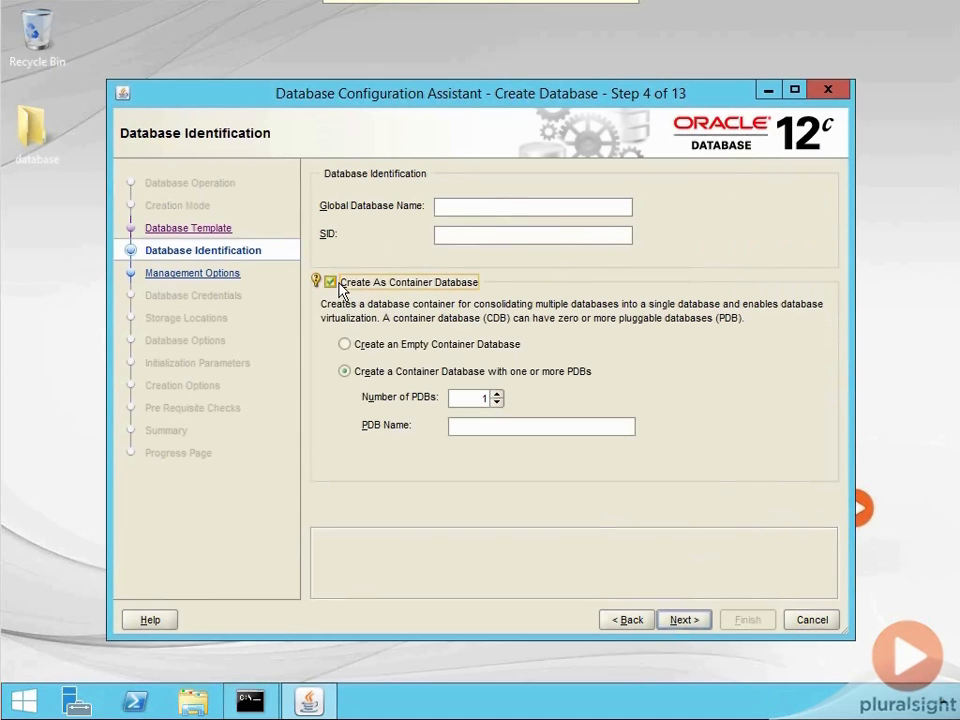
click(452, 212)
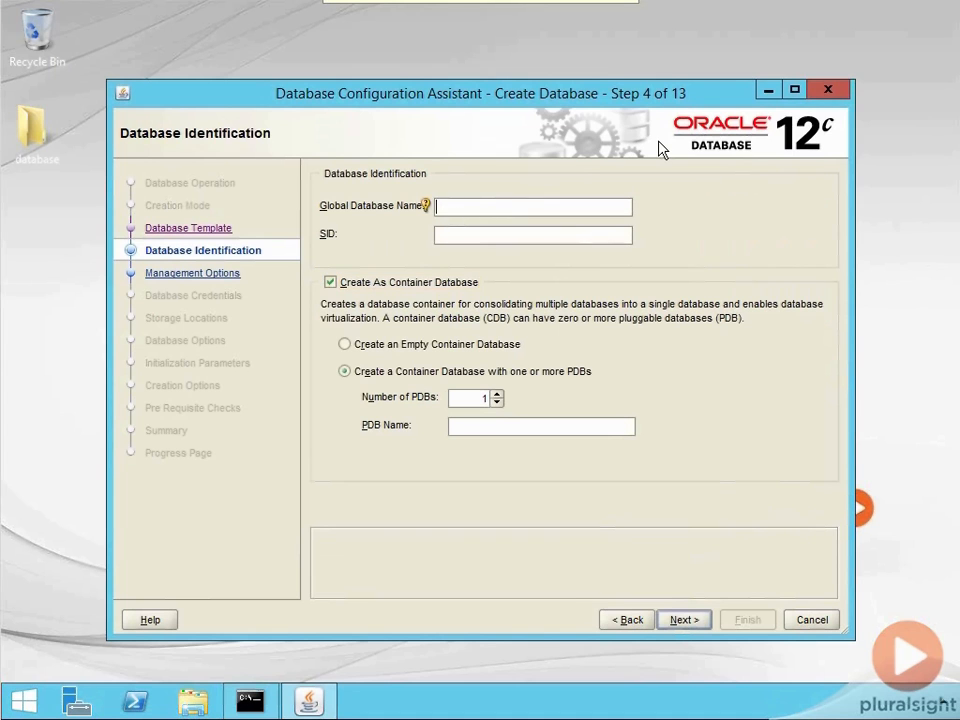
text(condb)
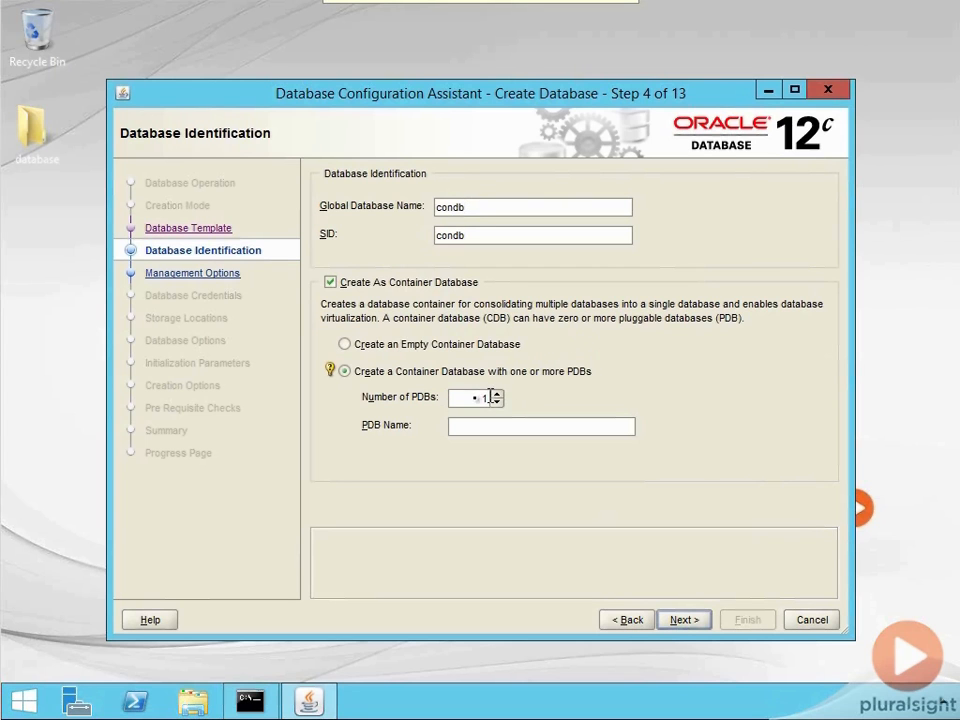
- Name the single pluggable database plugdb and continue to the management options
click(480, 425)
text(plugdb)
click(683, 619)
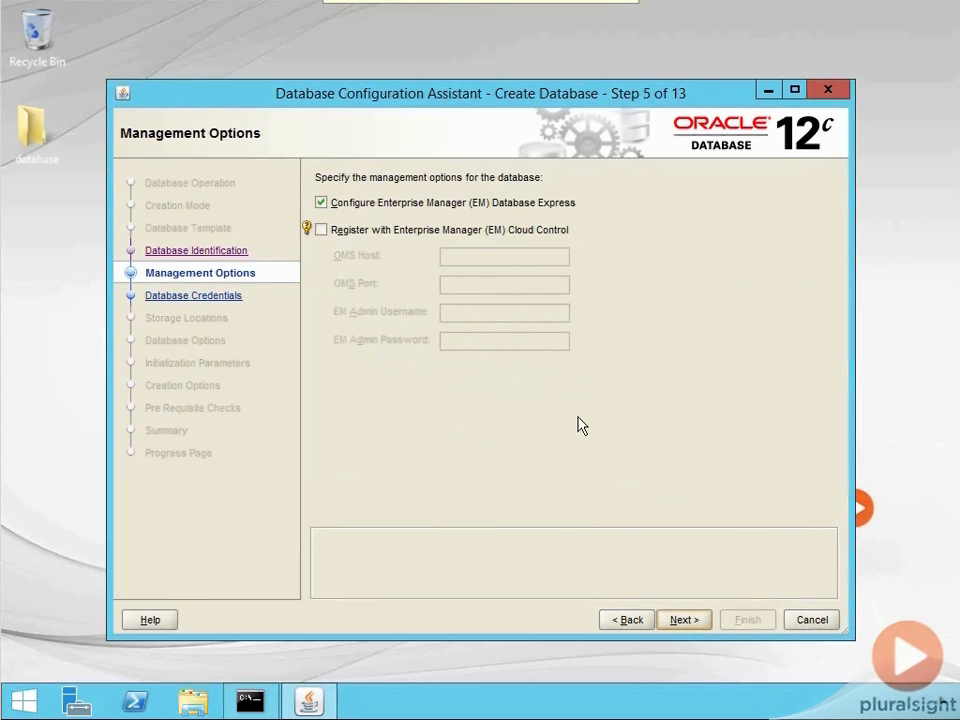
- Accept the management options, enter and confirm one administrative password for all accounts, and enter the Oracle Home user password
click(683, 622)
click(330, 318)
click(526, 344)
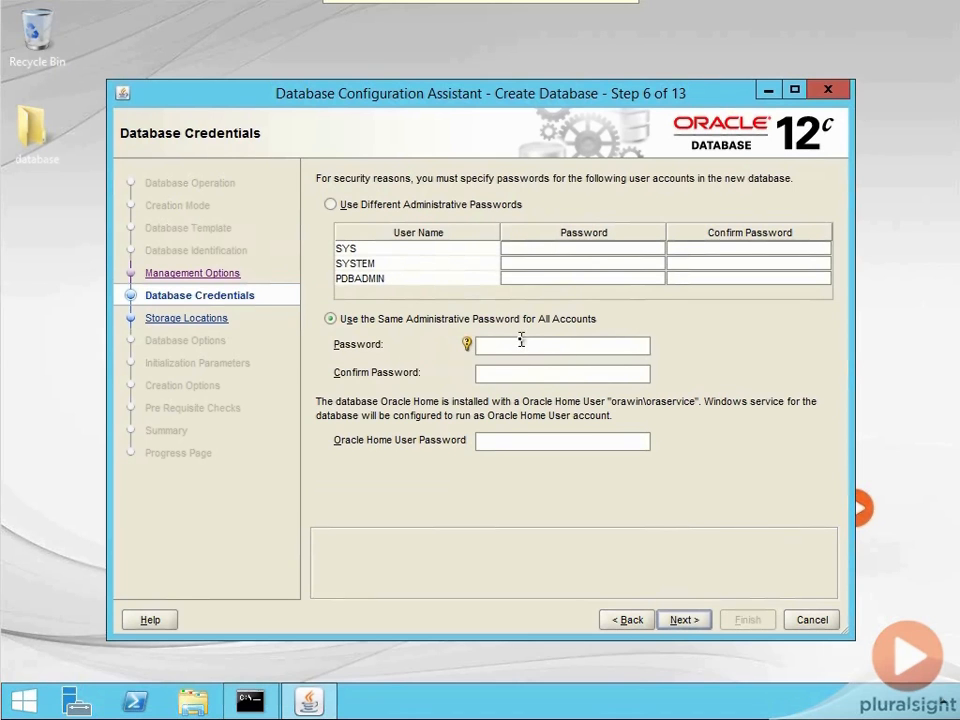
click(507, 441)
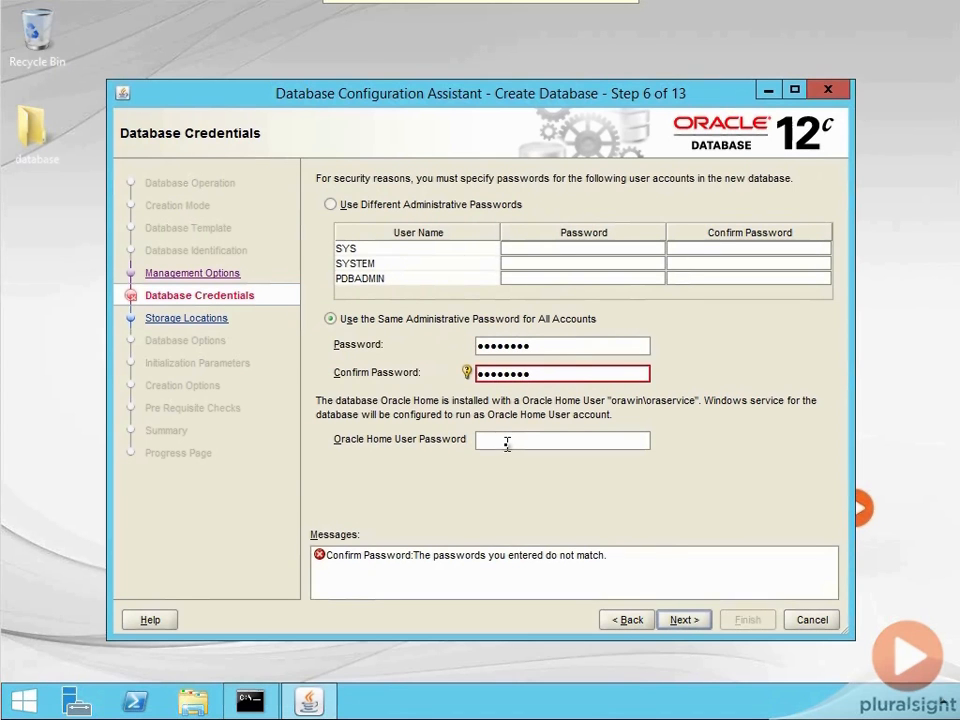
click(507, 443)
key(ctrl+v)
click(684, 620)
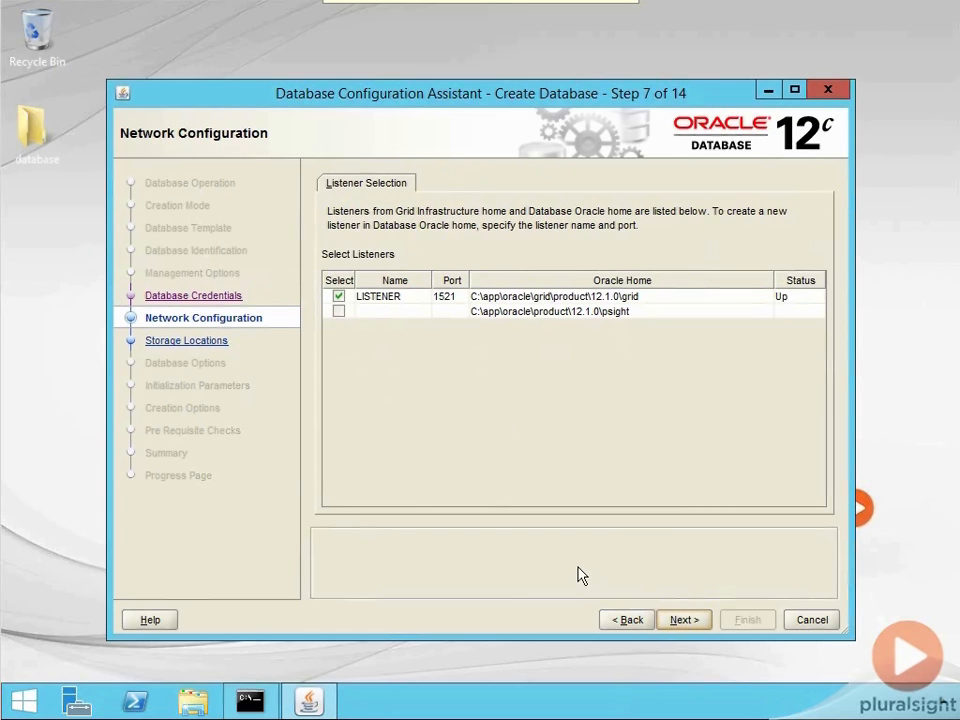
- Add a listener named LISTENER2 on port 1522 for the psight Oracle home and continue to the storage locations
click(398, 311)
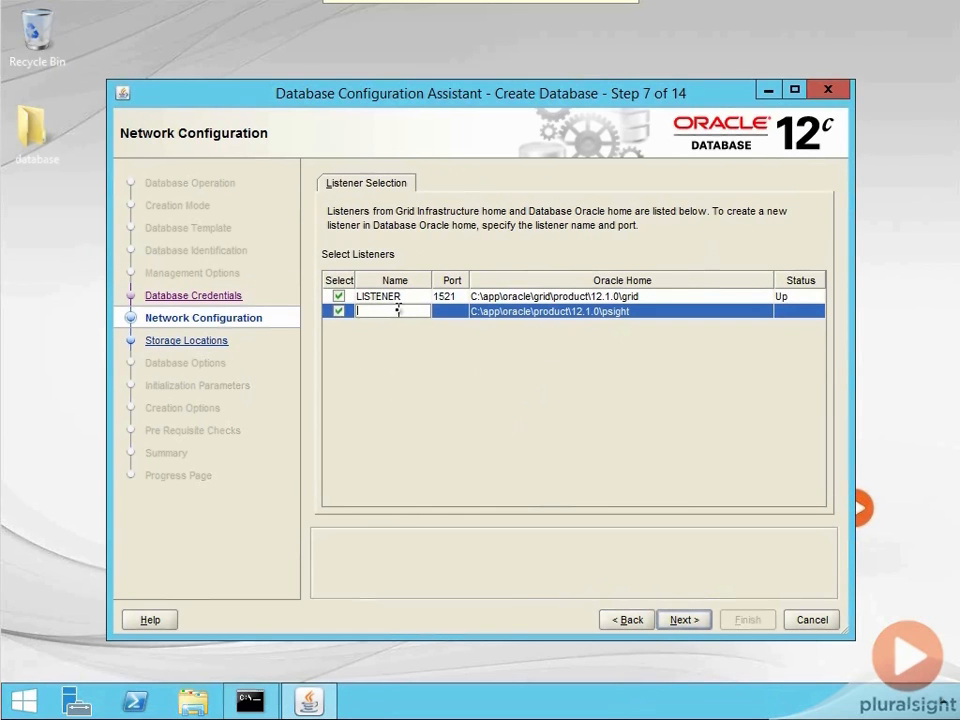
text(LISTENER2)
key(Tab)
text(1522)
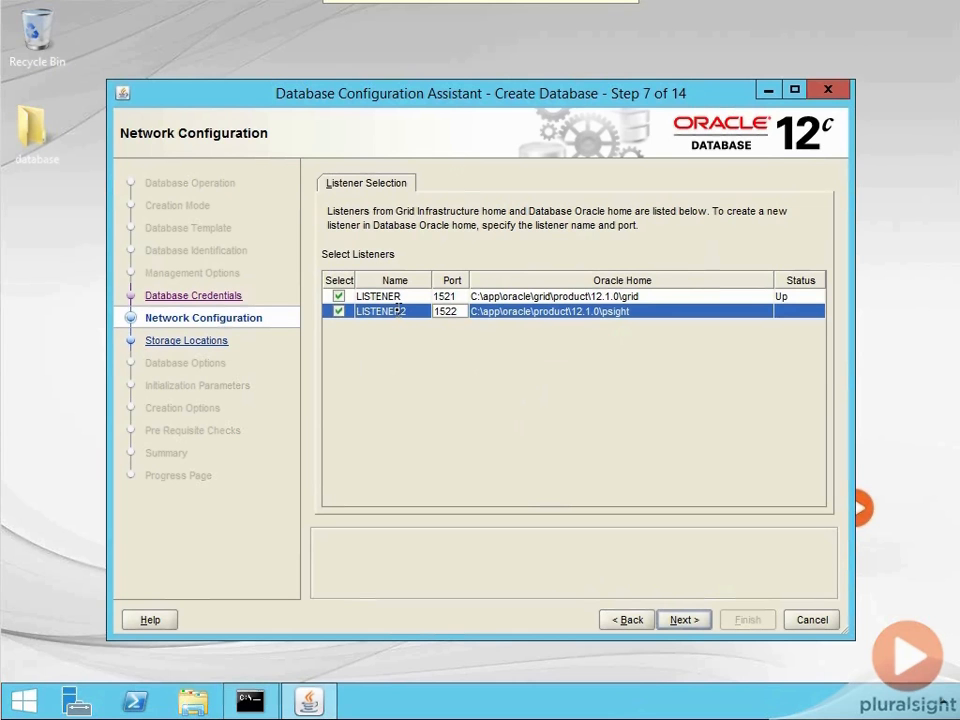
click(681, 620)
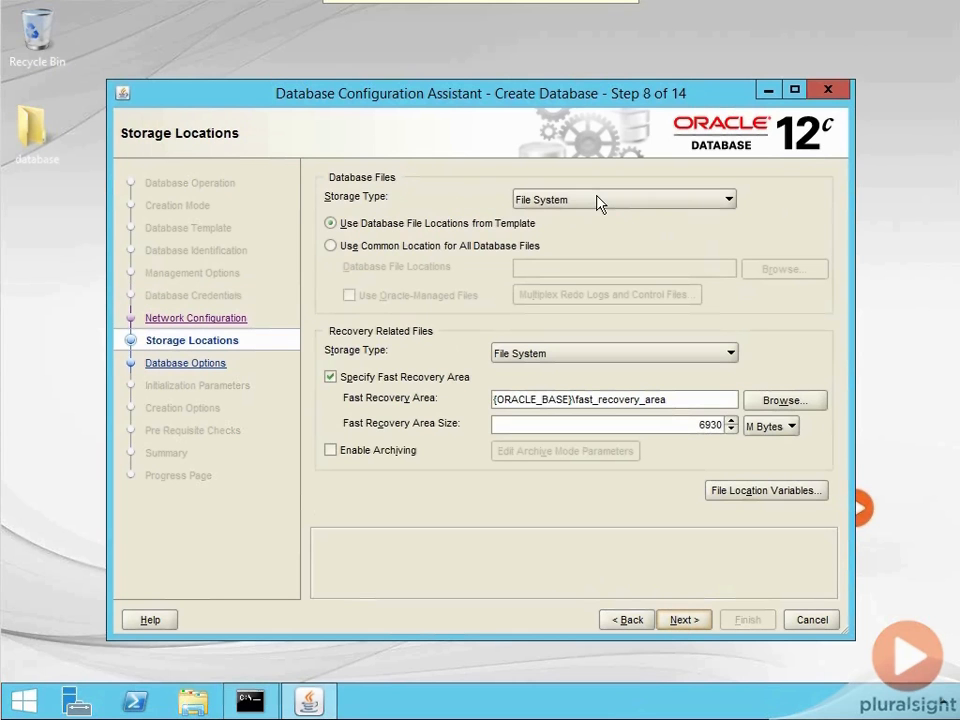
- Set the database files' storage type to Automatic Storage Management (ASM) and review the multiplexing locations for redo logs and control files
click(598, 201)
click(598, 217)
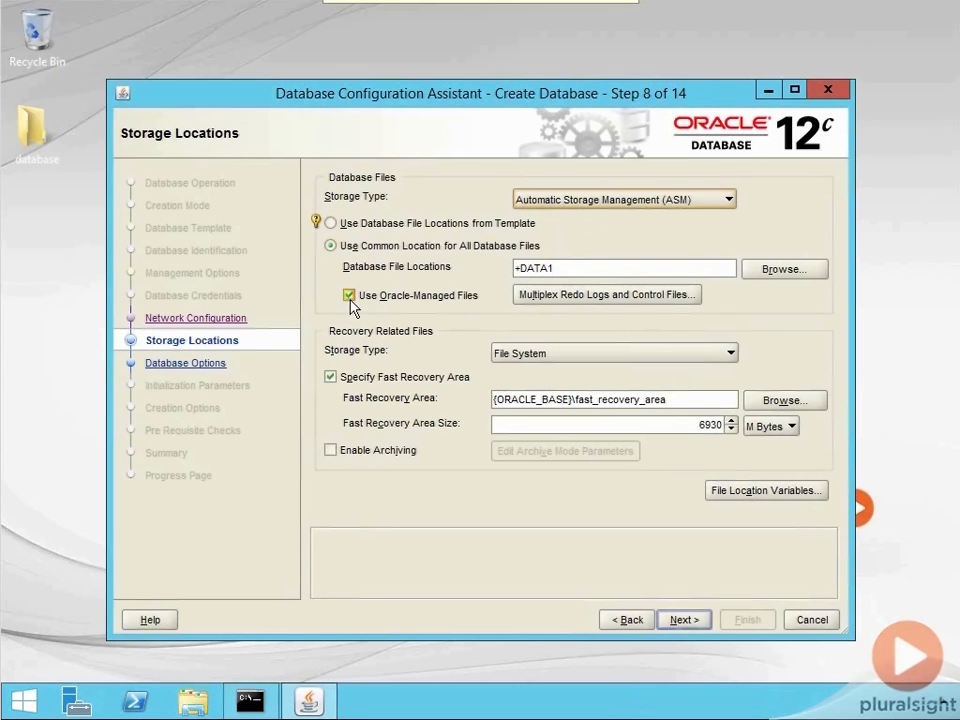
click(620, 297)
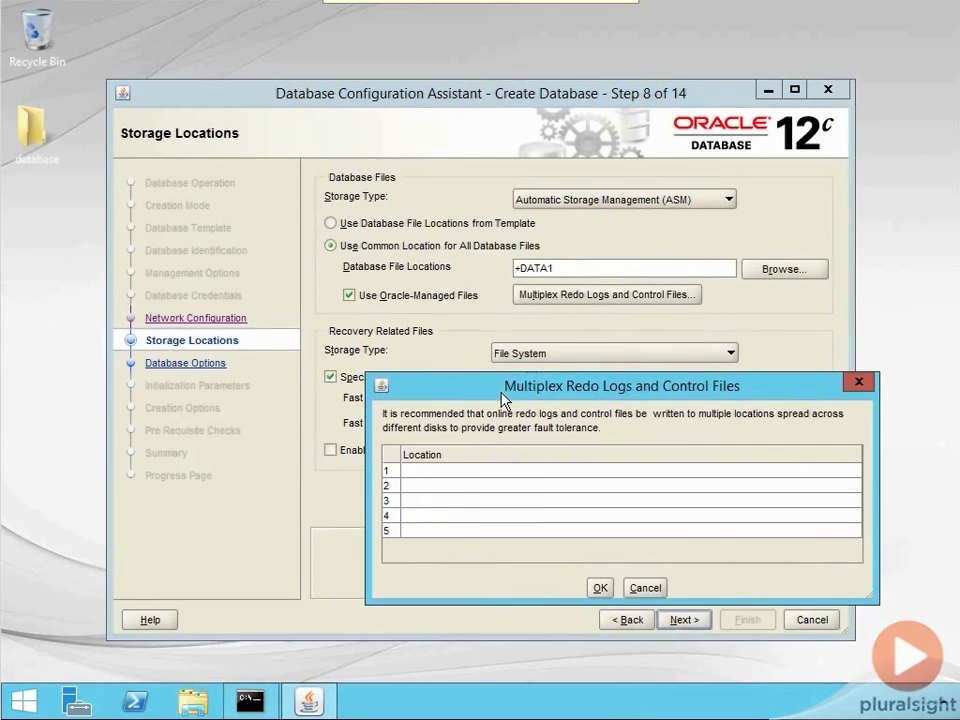
click(490, 485)
click(503, 529)
click(859, 383)
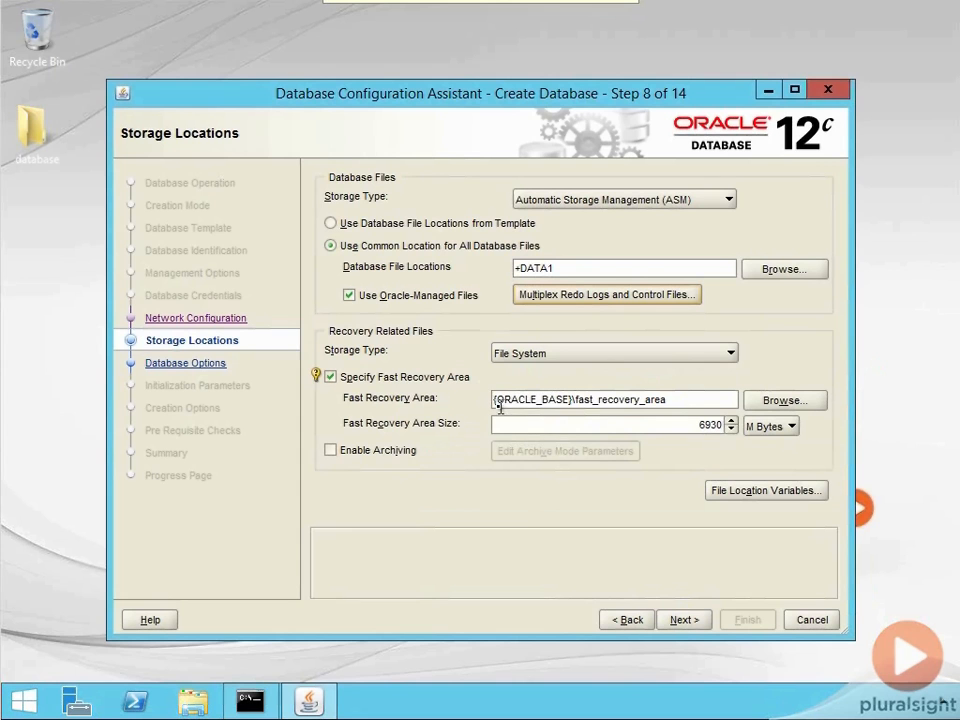
- Set the recovery files' storage type to Automatic Storage Management (ASM), check the file location variables, and continue to the database options
click(540, 353)
click(531, 372)
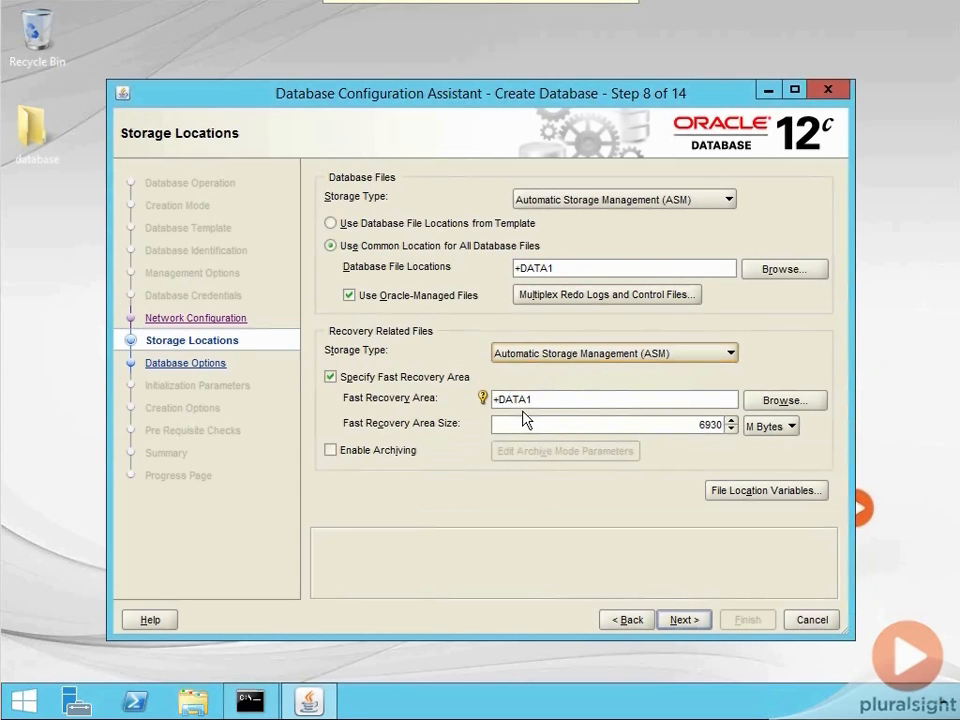
click(733, 490)
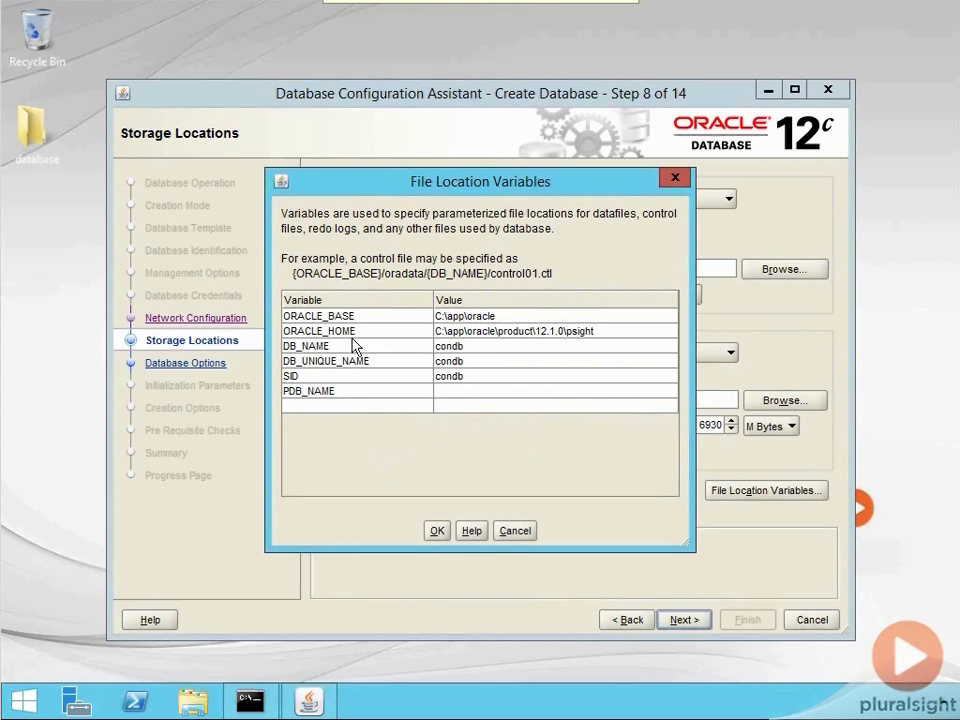
click(675, 177)
click(679, 620)
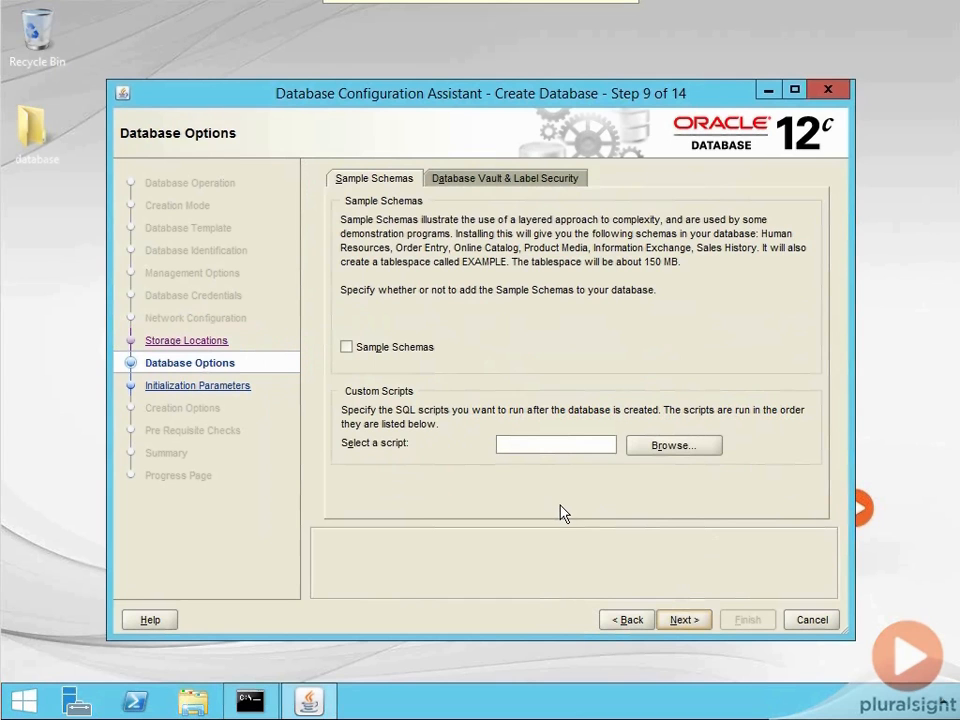
- Include the sample schemas without a custom script, check the Database Vault and Label Security options, and continue to the initialization parameters
click(346, 347)
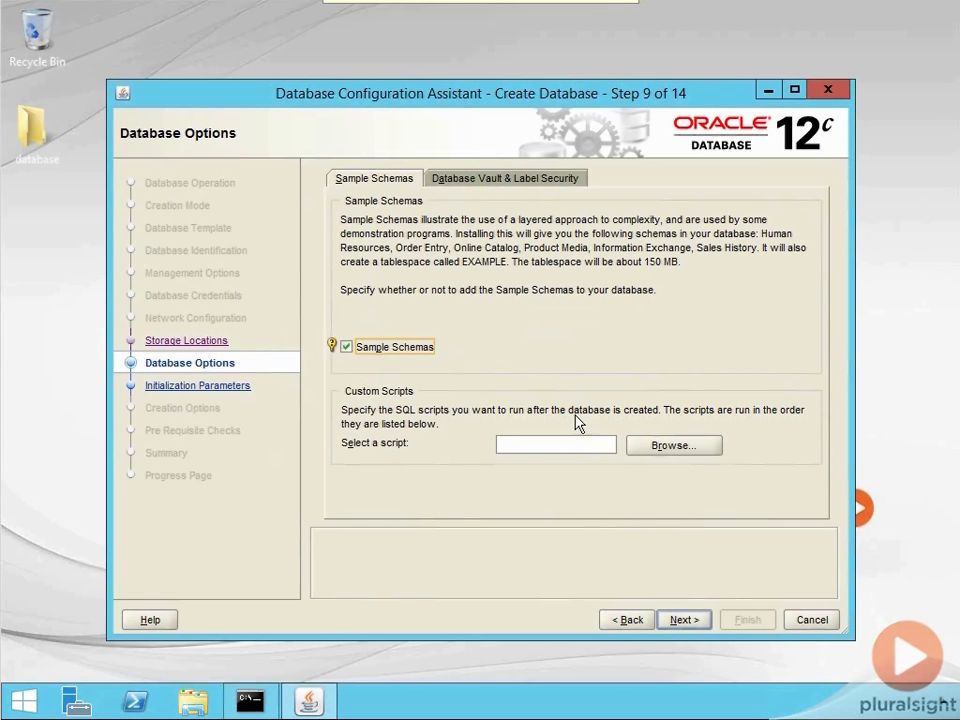
click(680, 450)
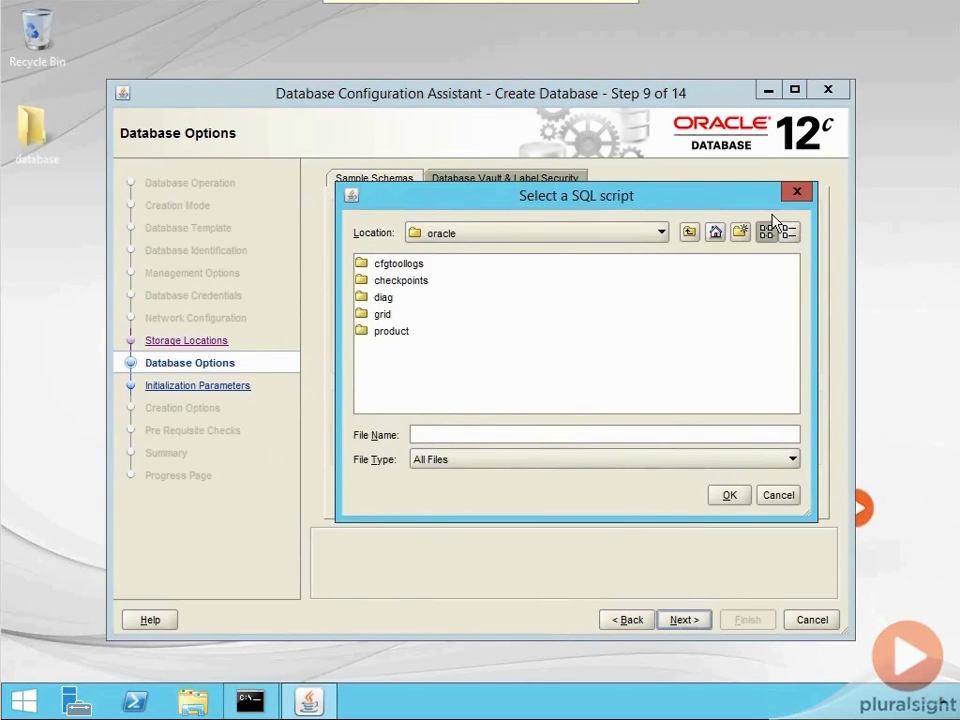
click(798, 193)
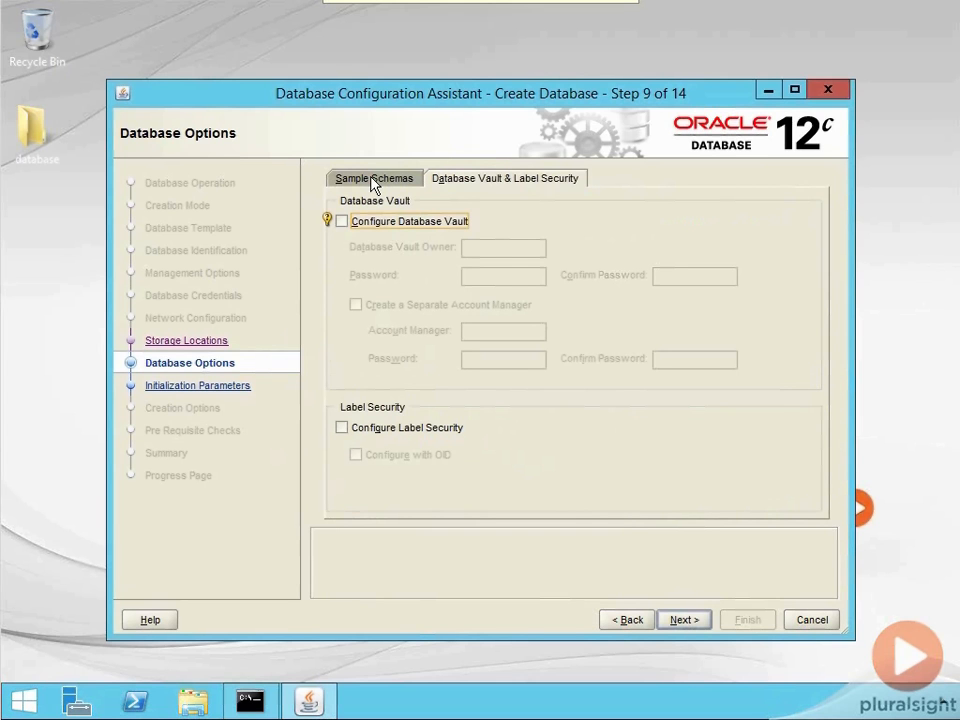
click(372, 181)
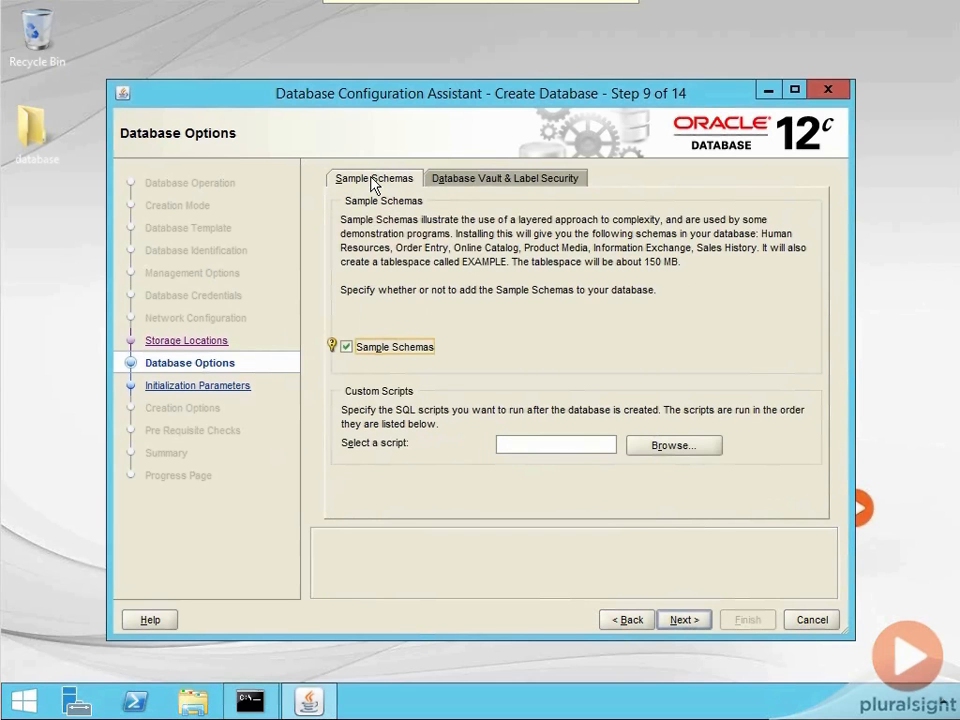
click(684, 620)
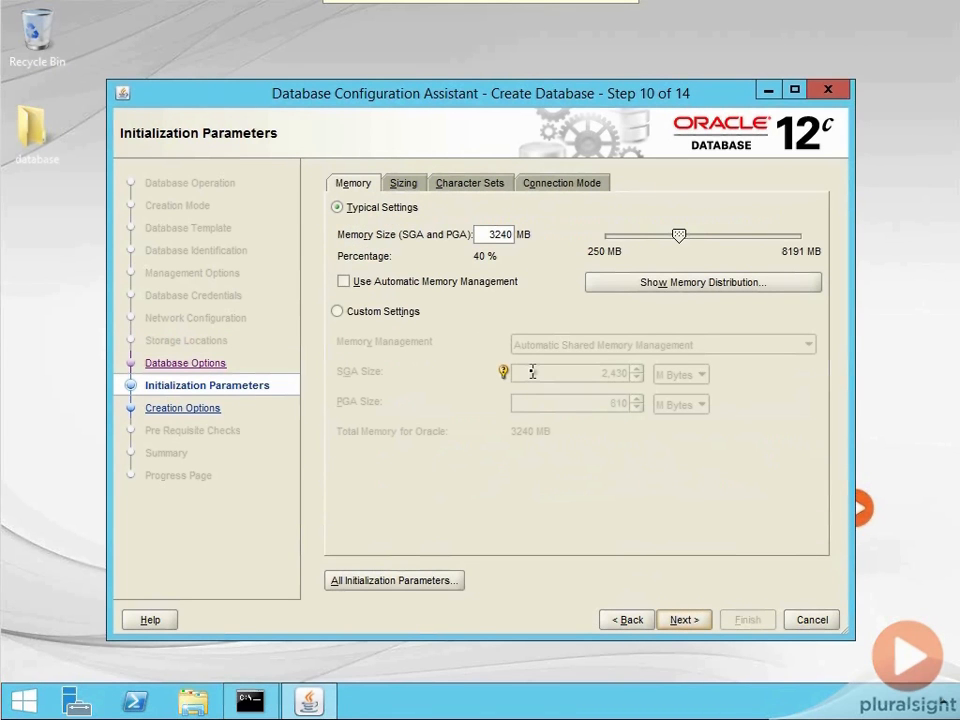
- Enable Automatic Memory Management under the typical memory settings and review the memory distribution between SGA and PGA
click(344, 282)
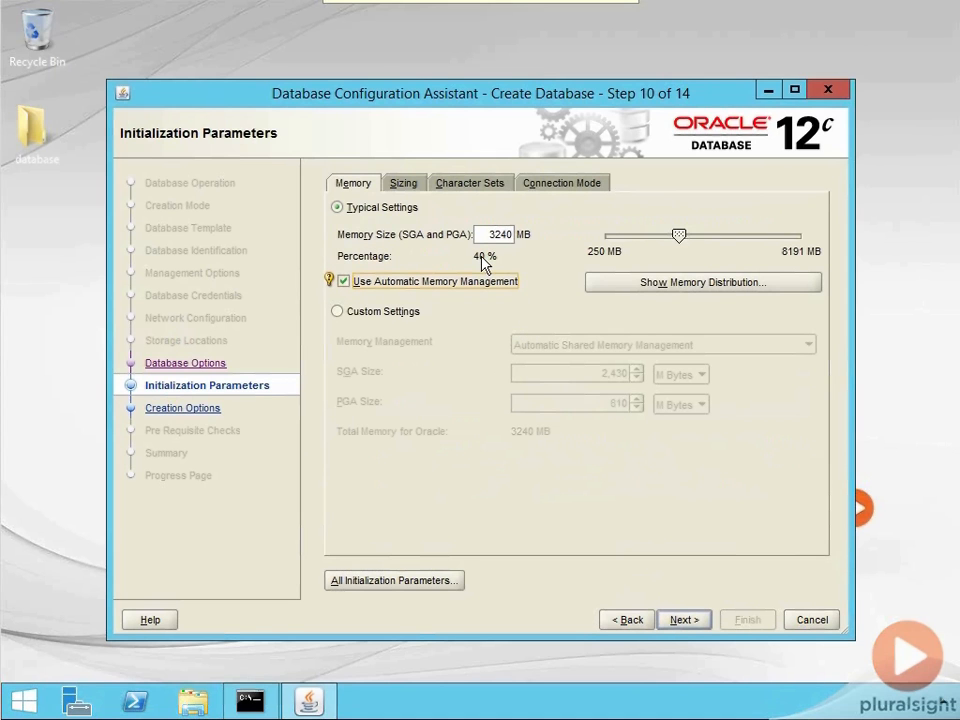
click(693, 285)
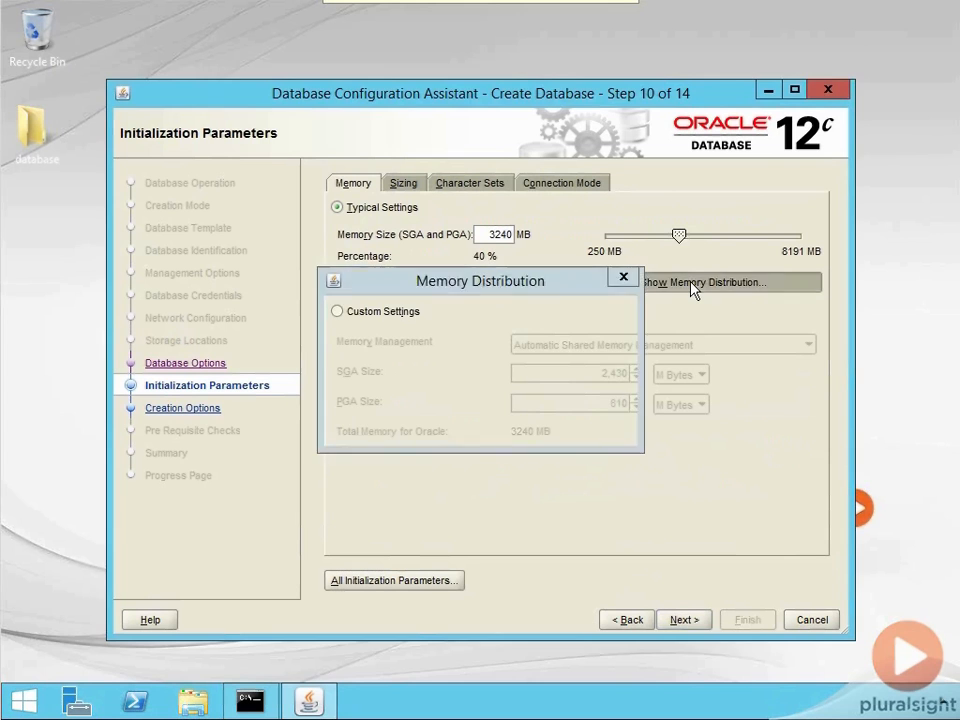
drag(430, 283, 524, 358)
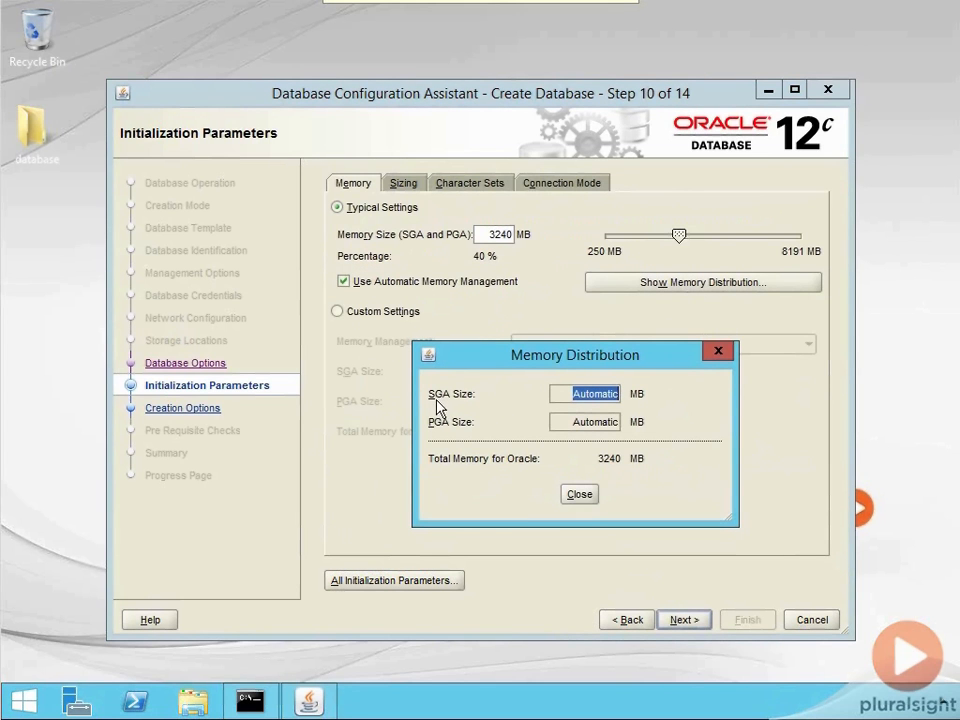
click(720, 352)
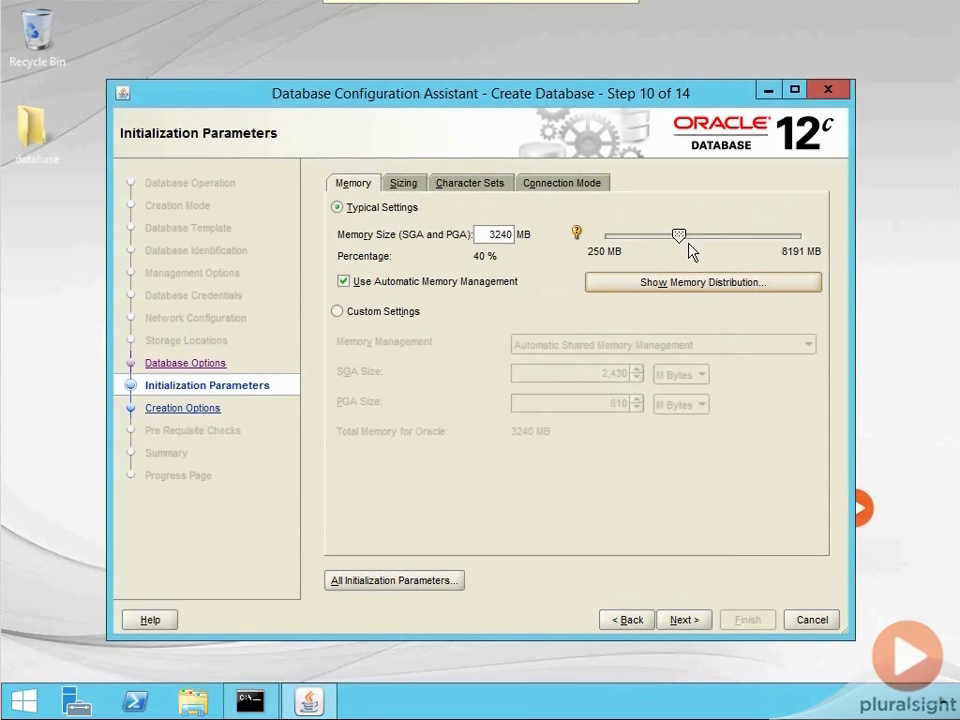
- Review the sizing, character set and connection mode settings, then return to the memory settings
click(403, 183)
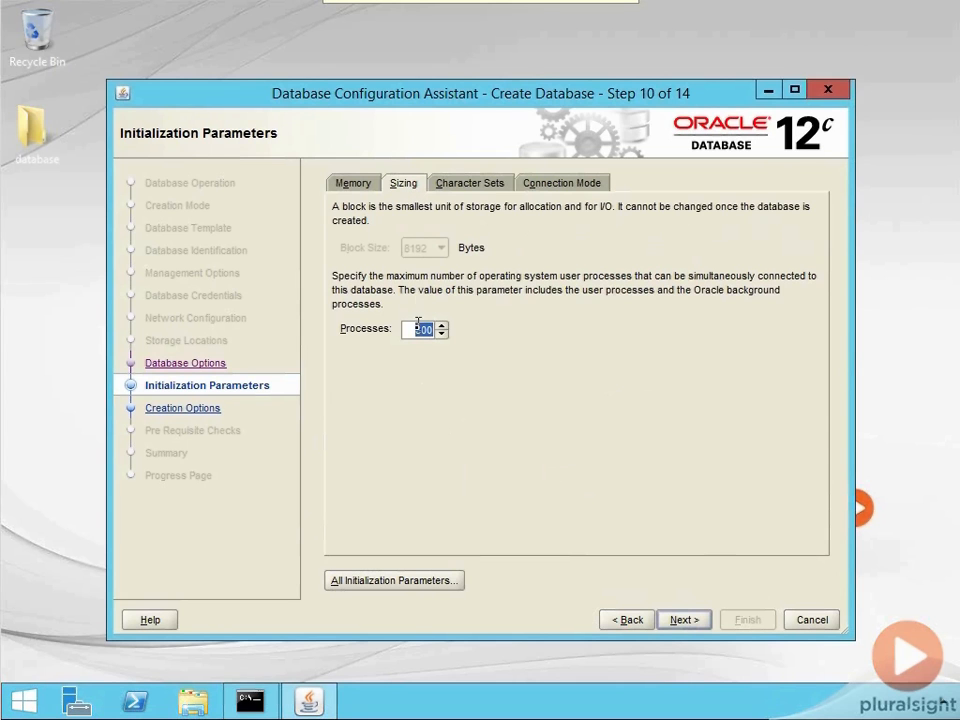
click(463, 185)
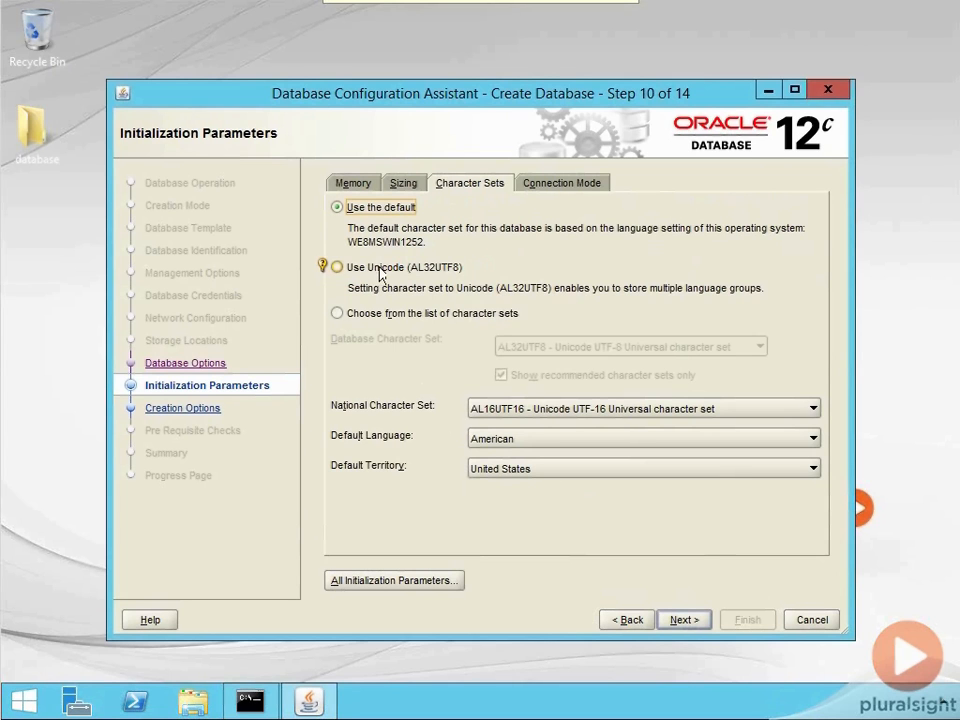
click(573, 186)
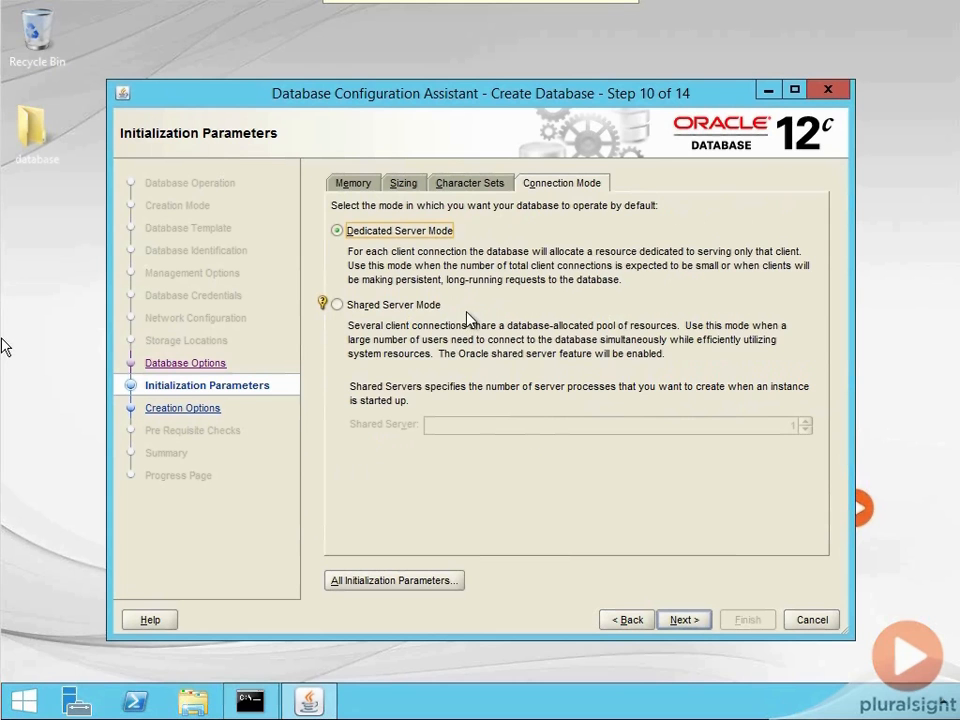
click(351, 184)
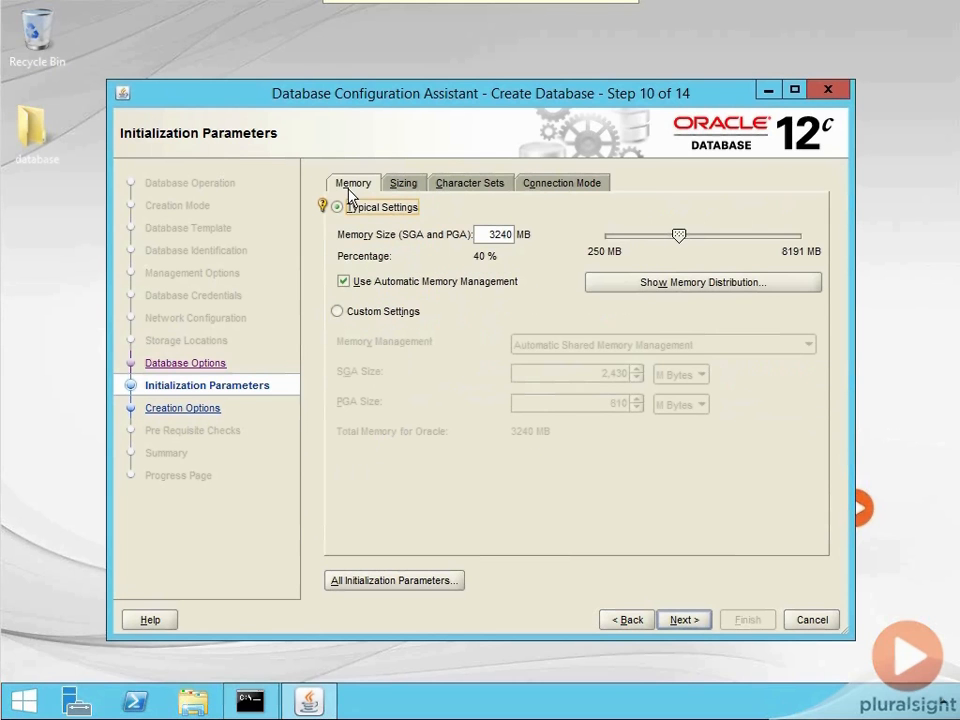
- Examine the full list of initialization parameters, including the values of log_archive_dest_state_1 and log_archive_dest_state_2
click(425, 590)
click(456, 423)
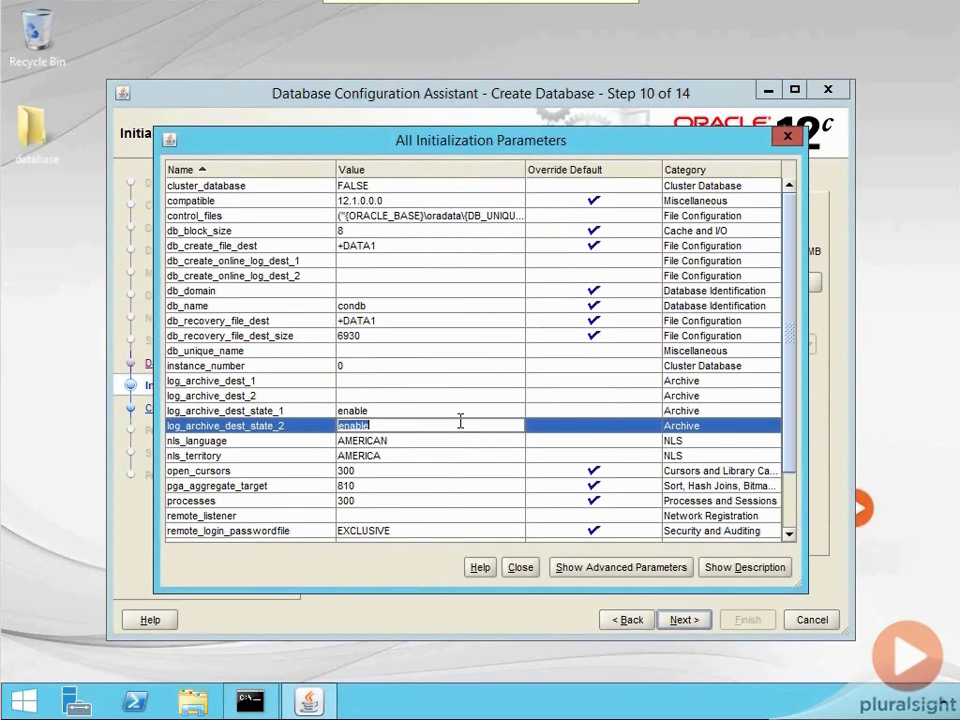
click(457, 410)
click(457, 410)
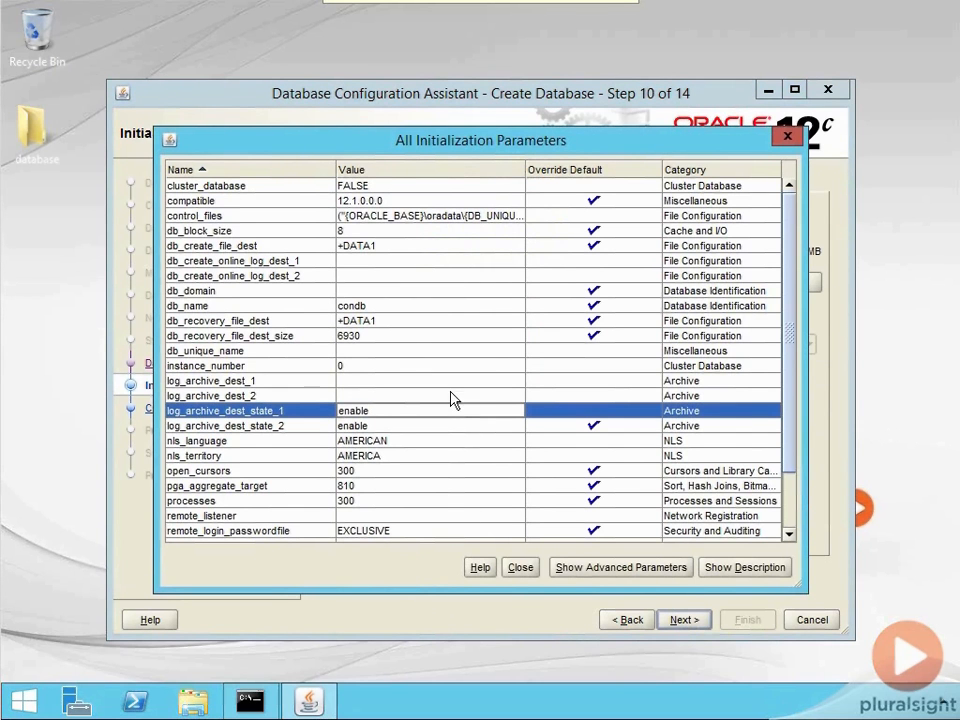
click(443, 424)
click(443, 409)
click(790, 134)
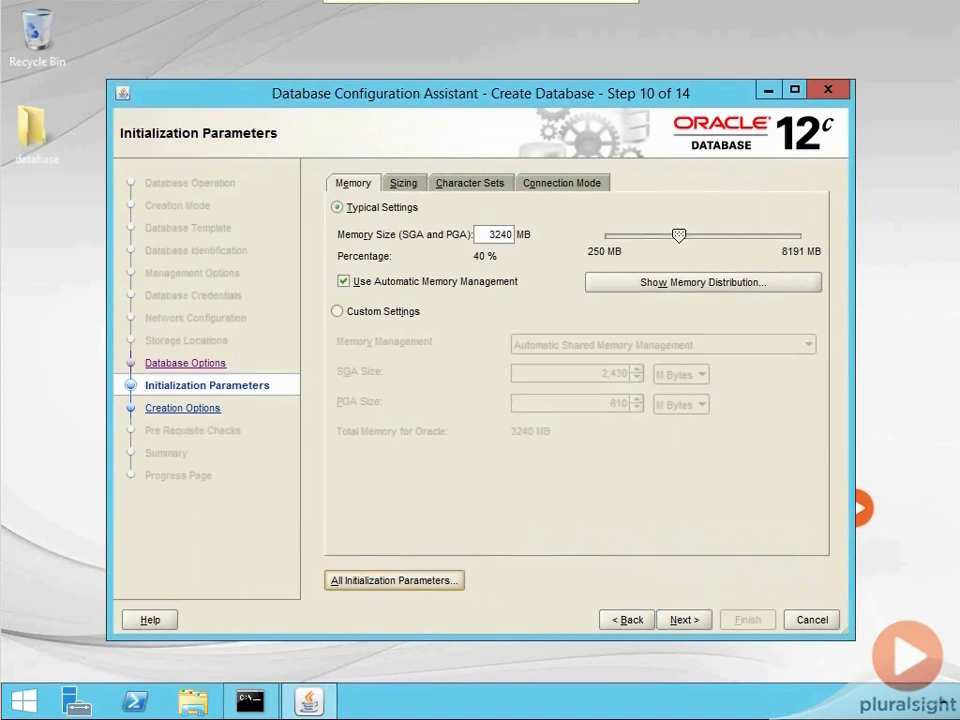